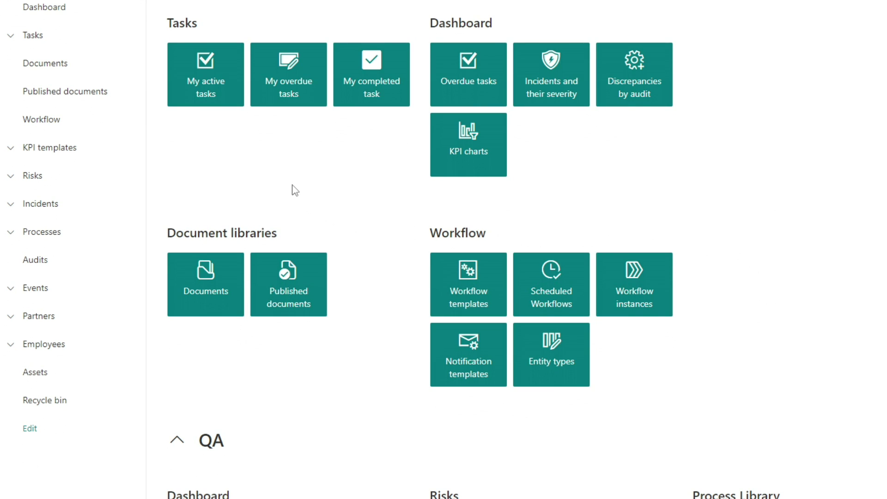
In the Documents library, select Material check.docx and list the workflows that can be started on it.
click(203, 289)
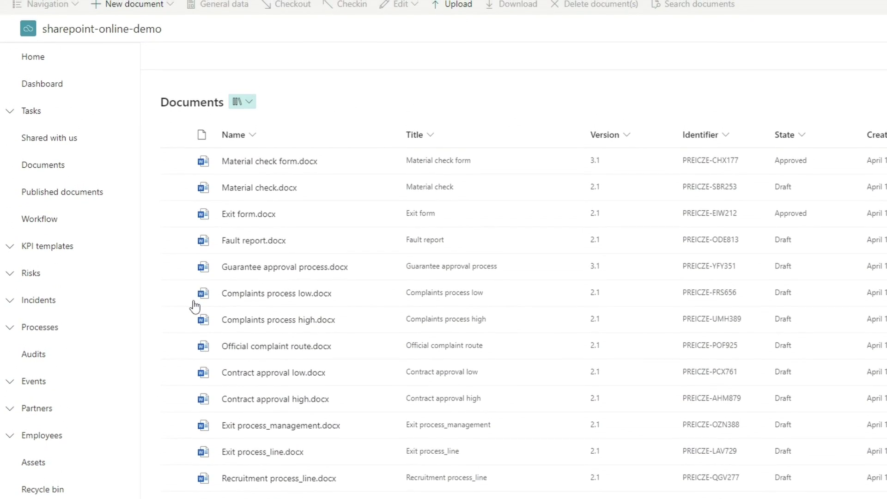
click(176, 196)
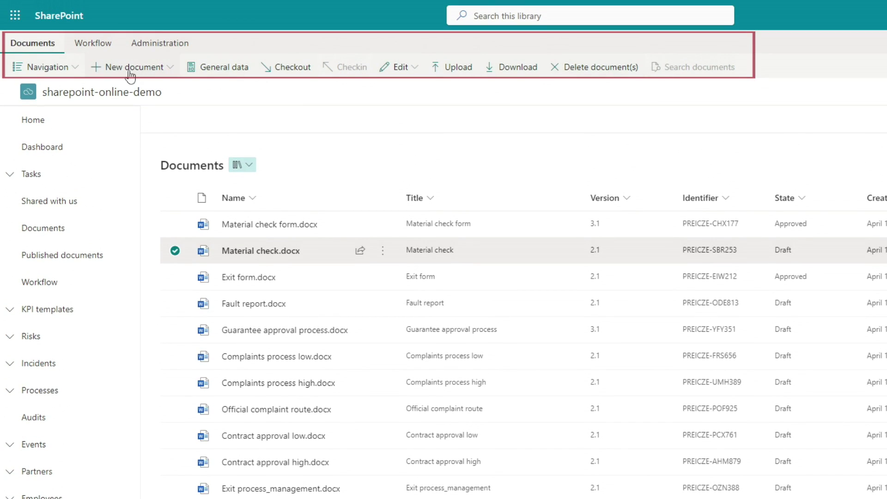
click(92, 44)
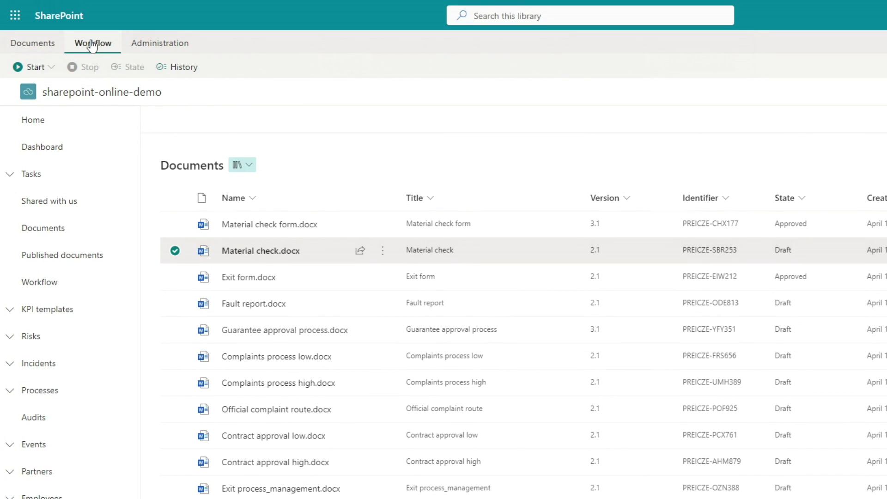
click(51, 70)
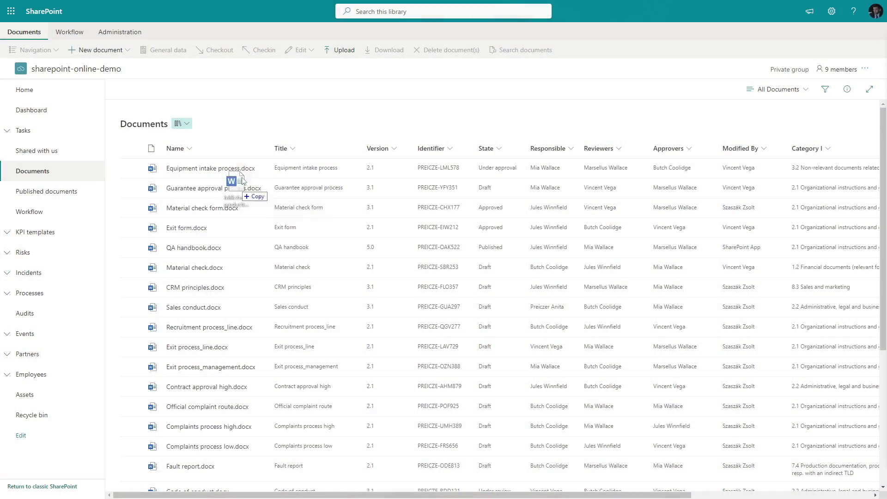
Upload Milkshake production guide.docx as a Default QA document with audience Production plus one suggested person.
drag(259, 125, 260, 124)
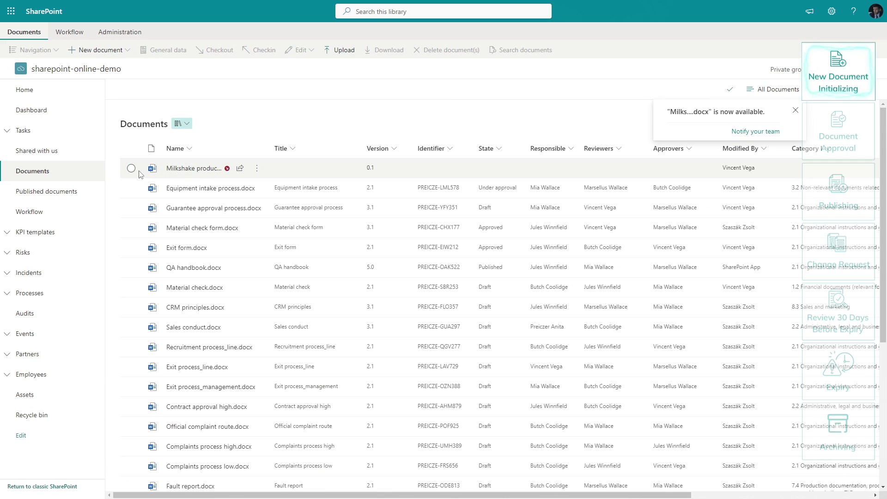
click(132, 169)
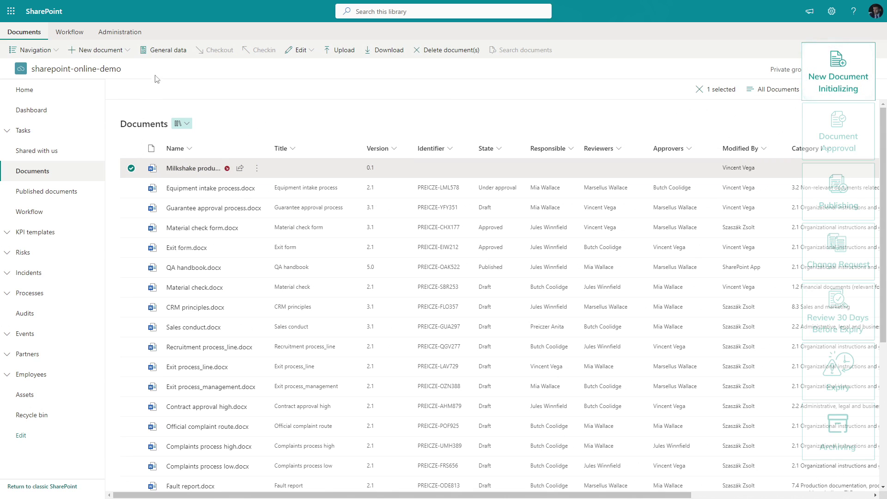
click(158, 52)
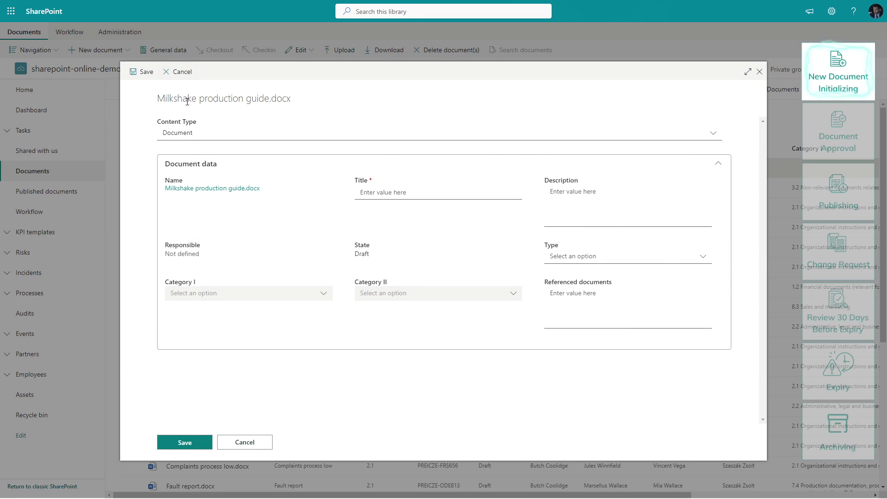
click(208, 135)
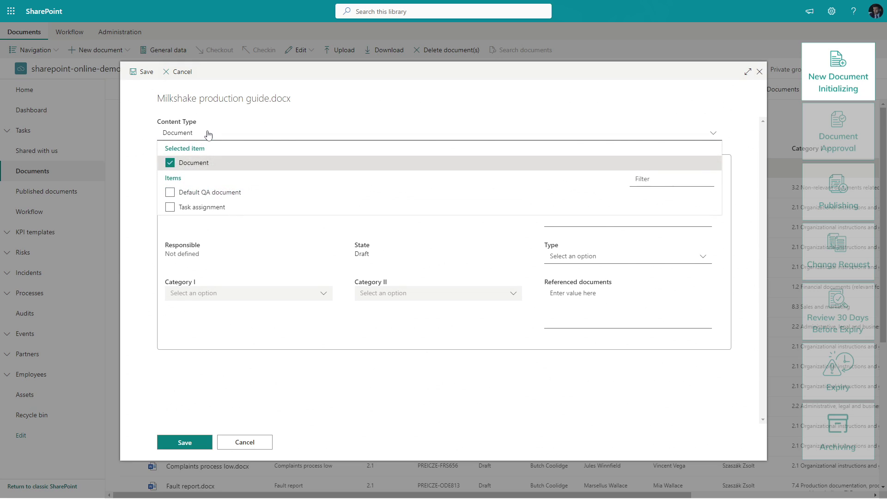
click(171, 192)
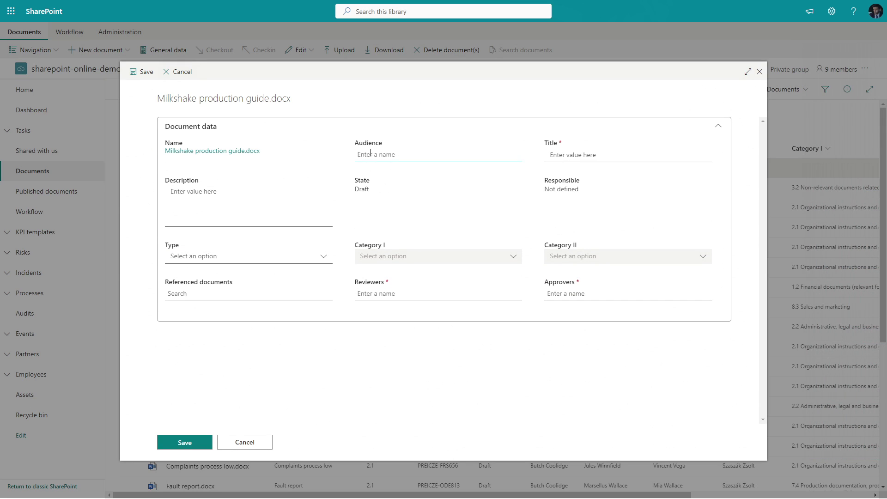
text(pro)
key(Return)
text(bu)
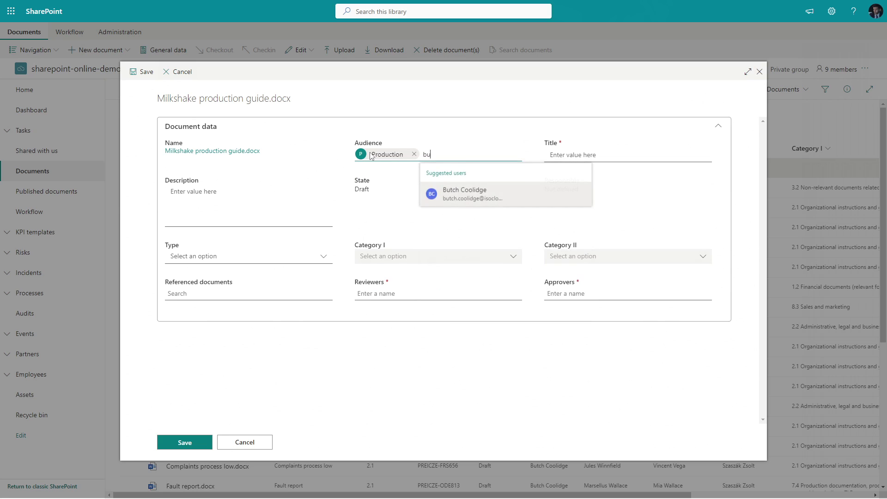
key(Return)
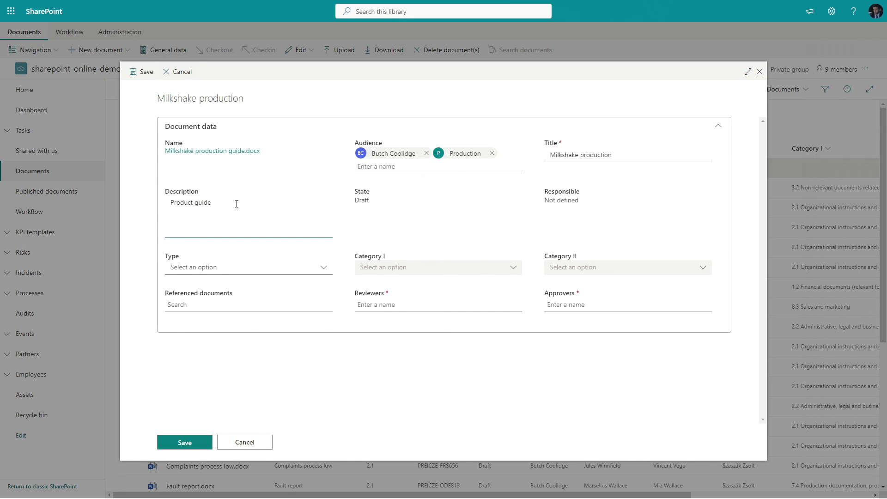
Set type 7 Manufacturing documents, Category I 7.1 Production planning documents, and assign a reviewer and approver.
click(287, 269)
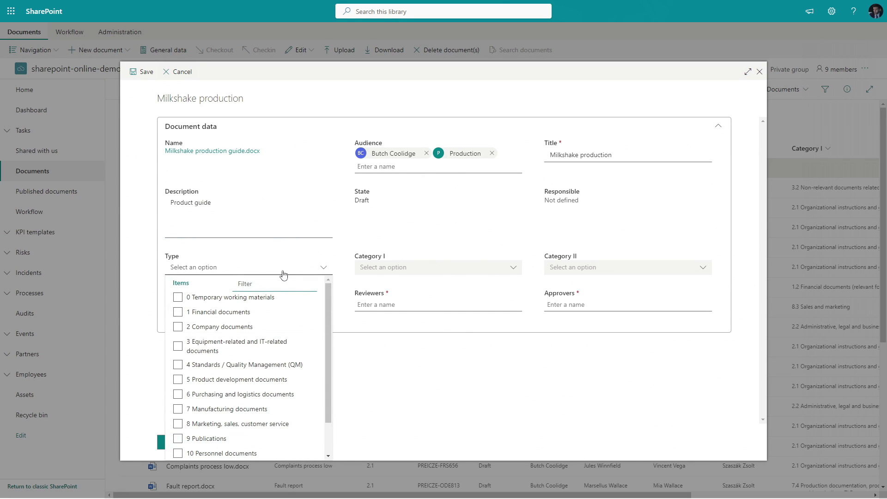
click(178, 409)
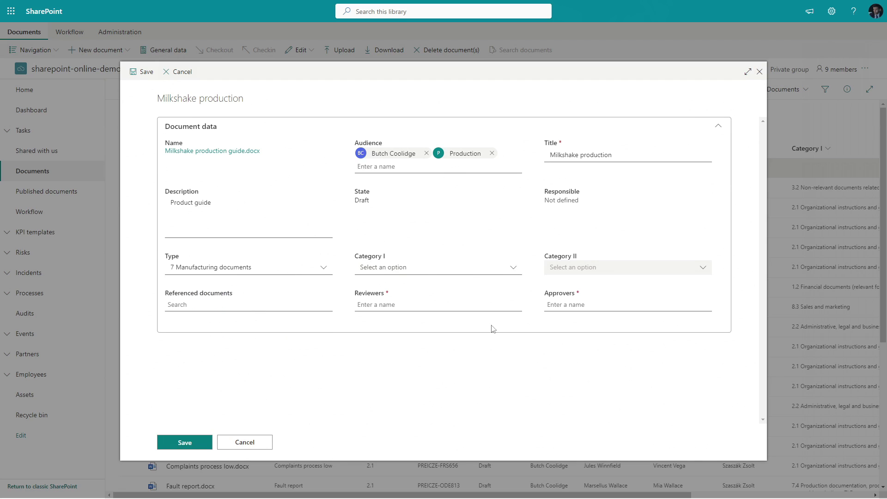
click(514, 271)
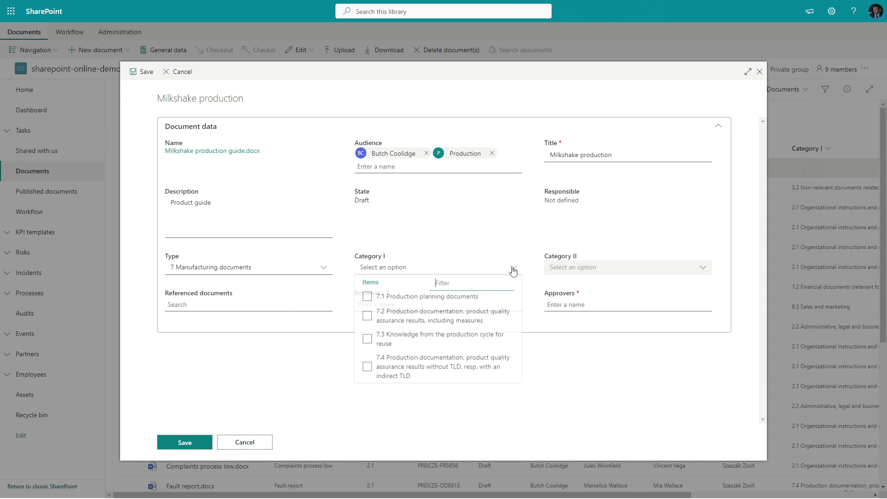
click(367, 297)
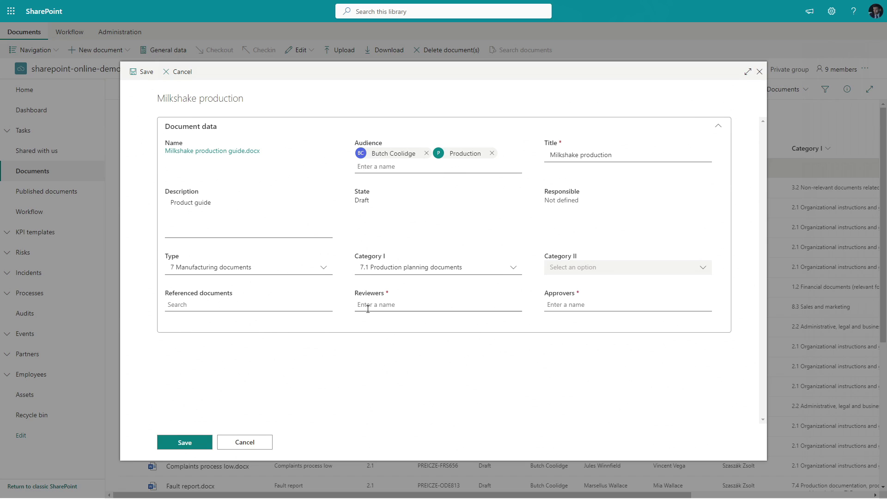
text(ve)
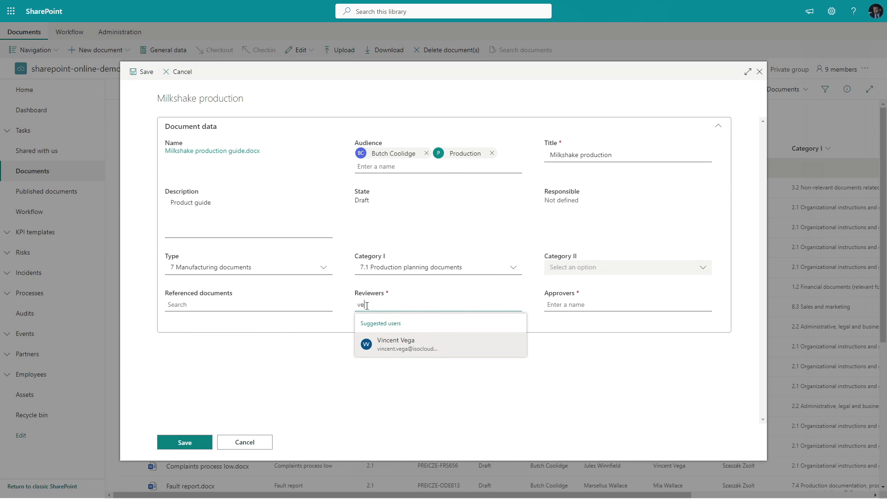
key(Return)
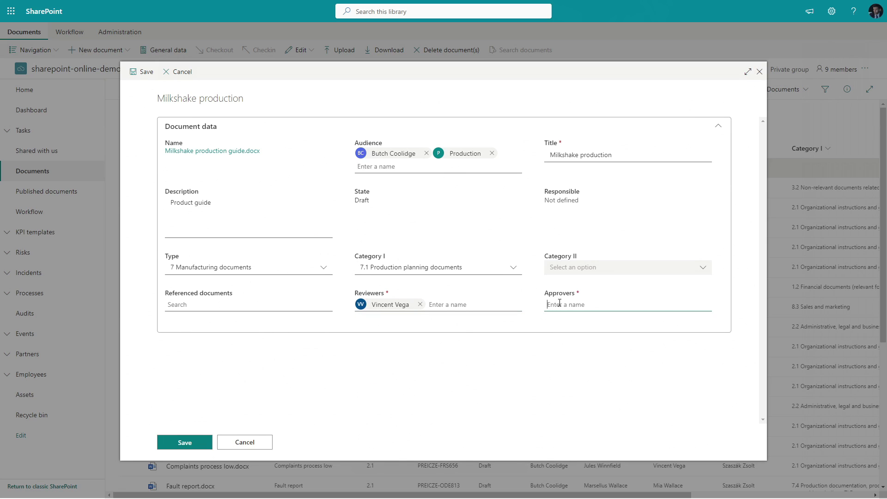
text(wa)
key(Return)
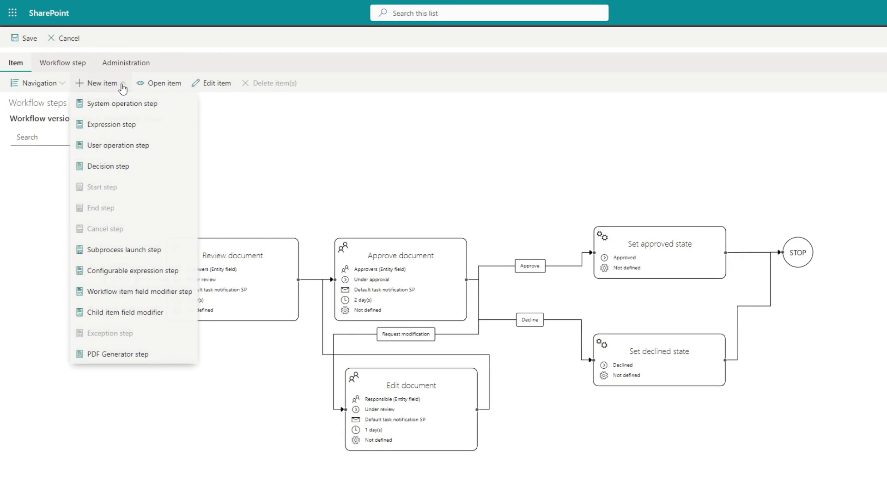
click(61, 87)
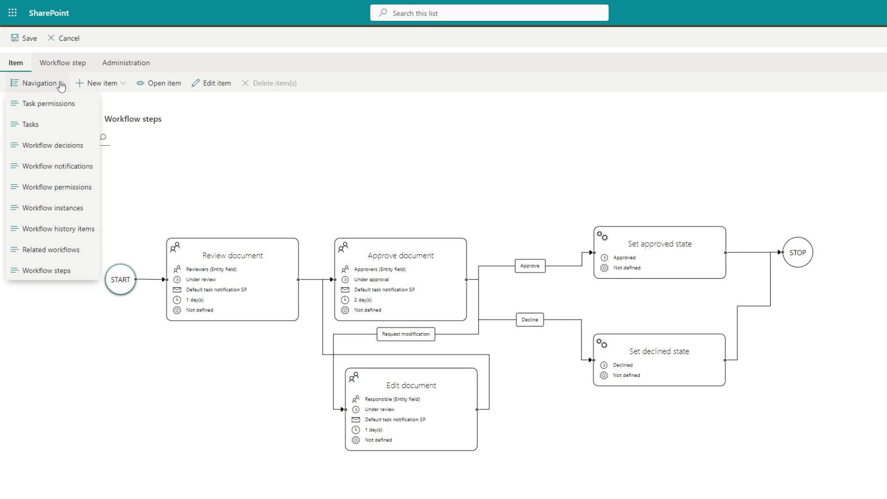
click(122, 279)
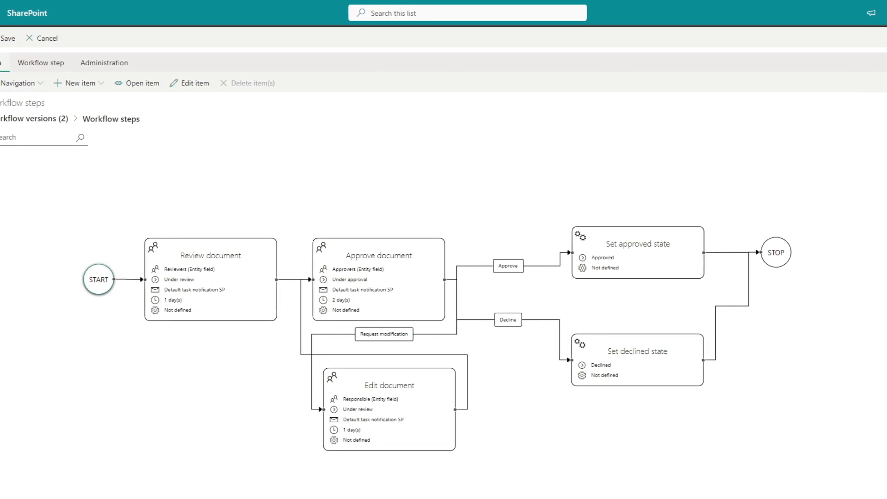
click(203, 286)
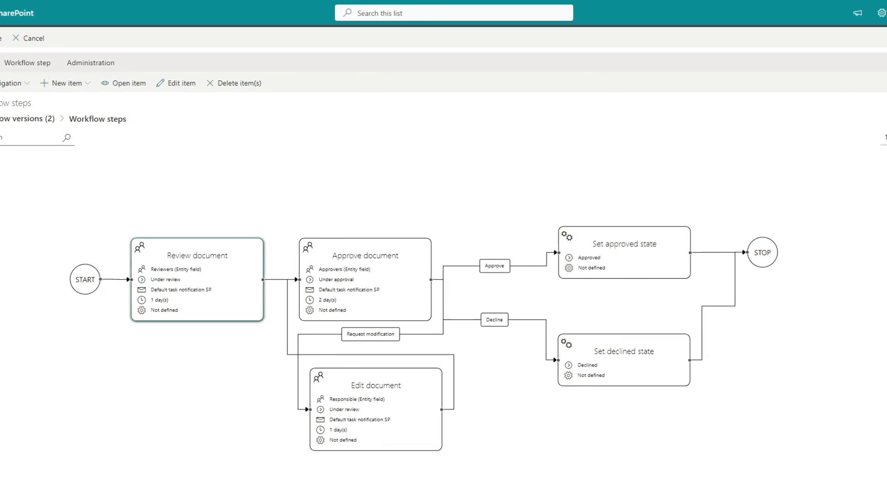
click(359, 277)
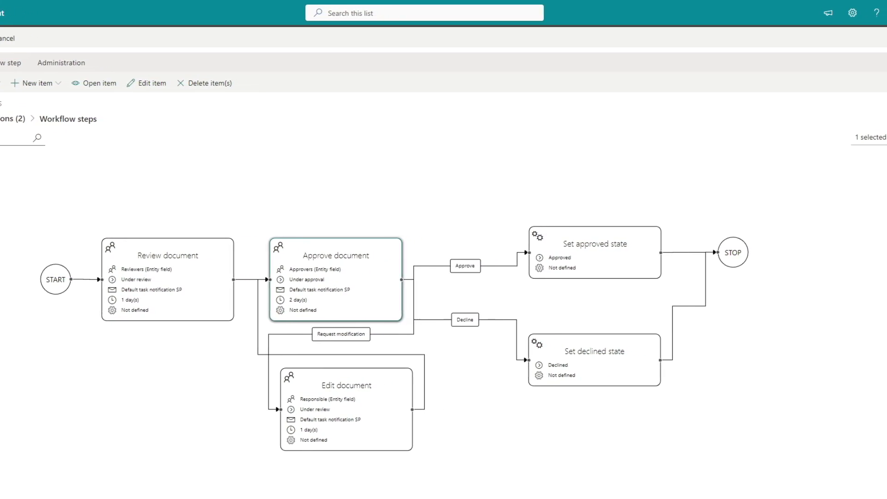
click(339, 409)
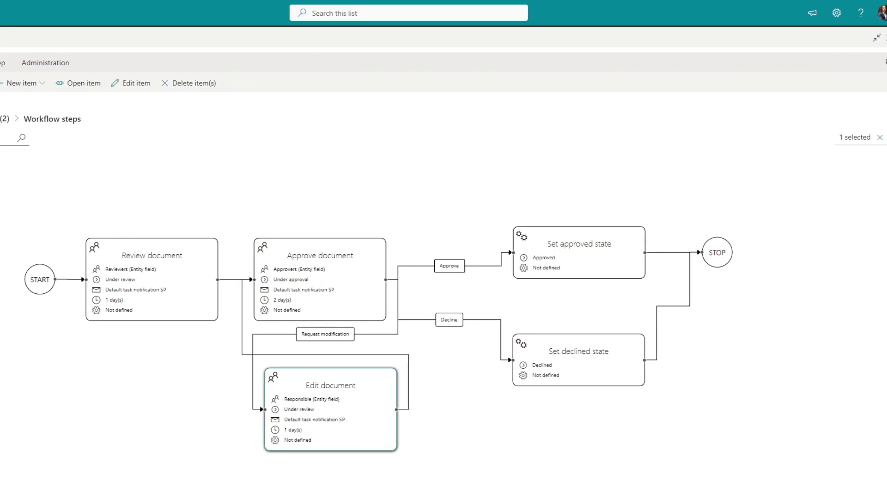
click(570, 368)
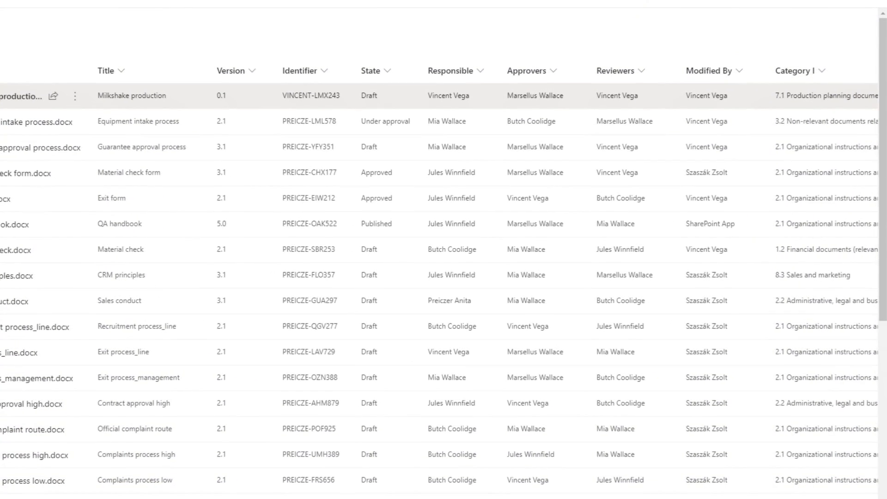
Start the Default document approval workflow on Milkshake production and confirm it.
mouse_move(622, 99)
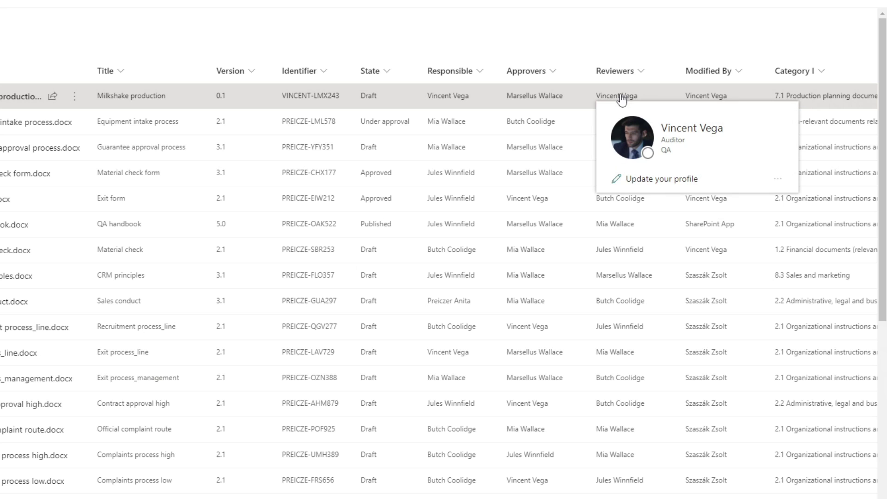
mouse_move(545, 99)
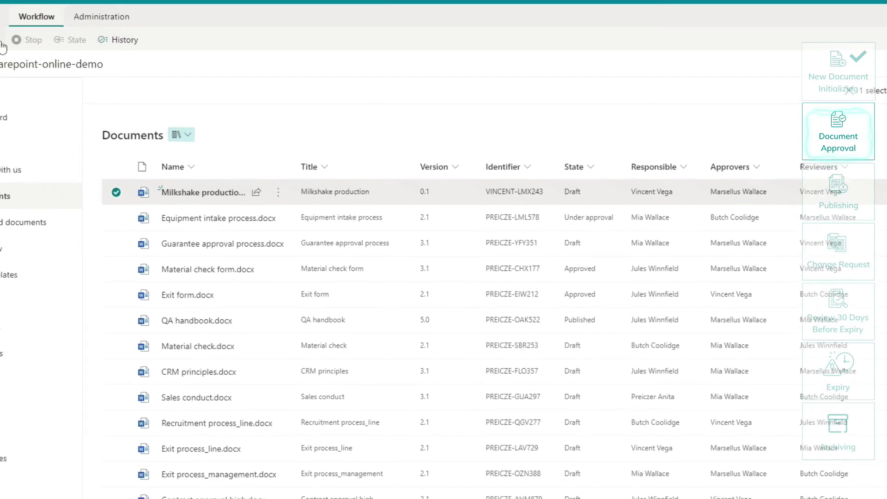
click(42, 67)
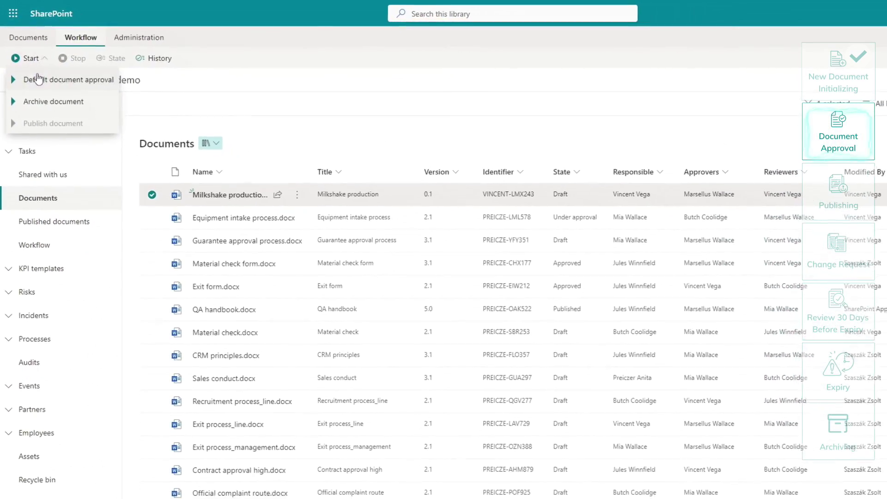
click(39, 79)
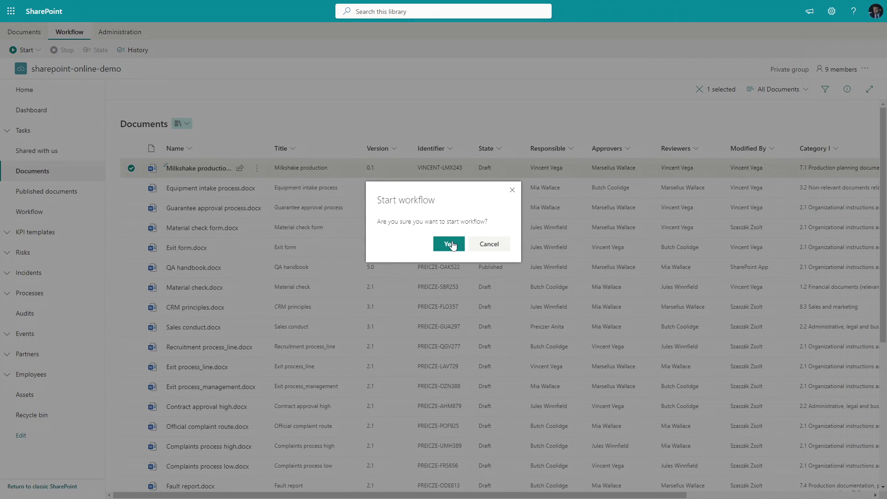
click(449, 244)
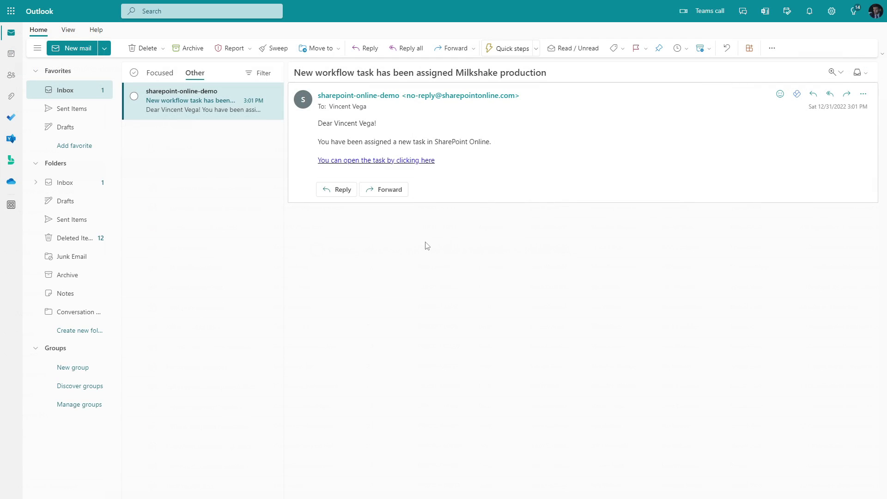
Open the Milkshake production review task from the Outlook notification e-mail link.
click(420, 163)
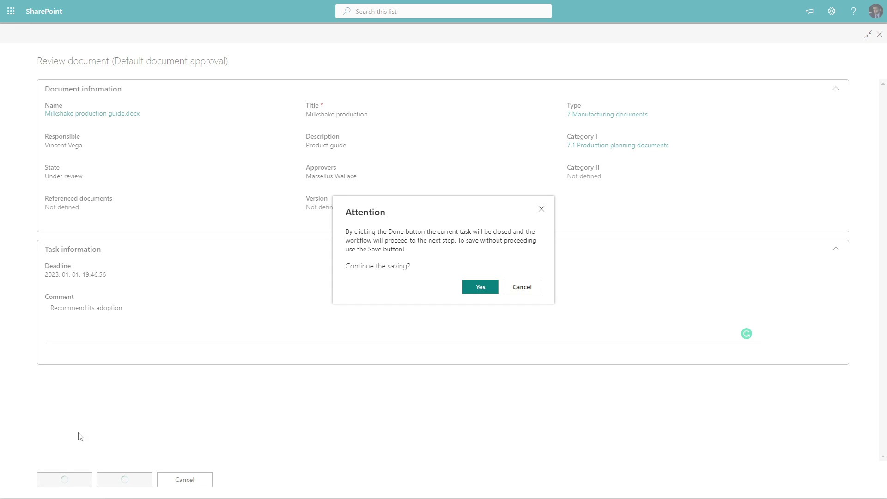
Confirm completing the review task with the comment 'Recommend its adoption'.
click(480, 288)
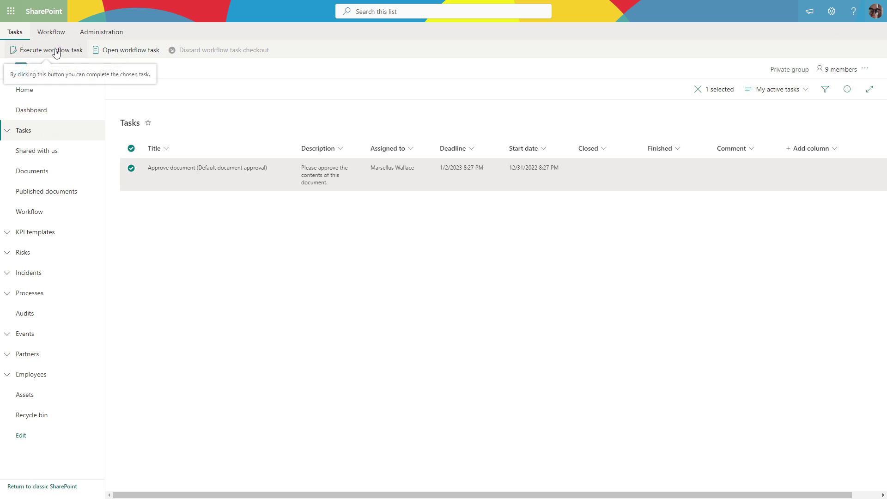
Open the Approve document (Default document approval) task from the Tasks list.
click(57, 52)
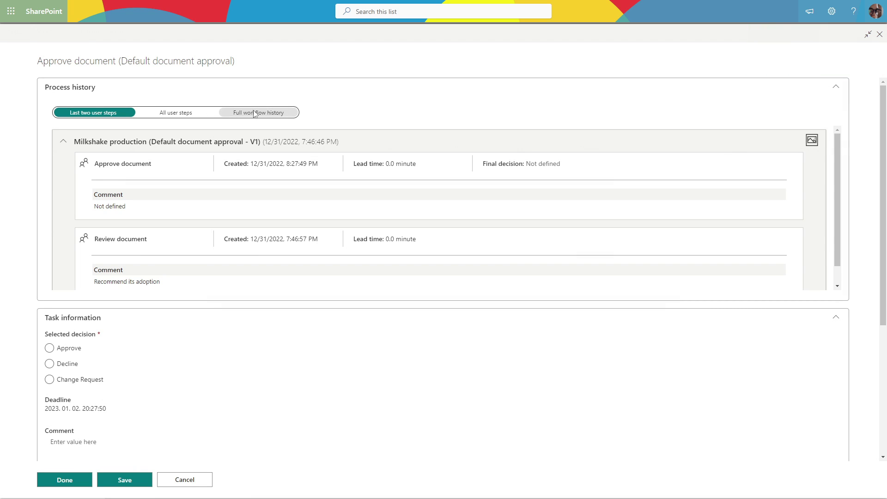
Approve Milkshake production with the comment 'Nice work!' and confirm completing the task.
scroll(275, 149, down, 2)
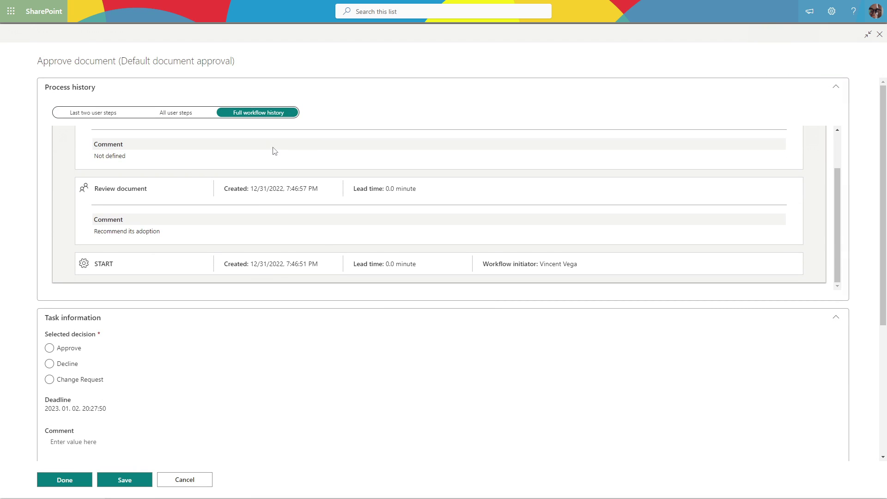
scroll(359, 356, down, 4)
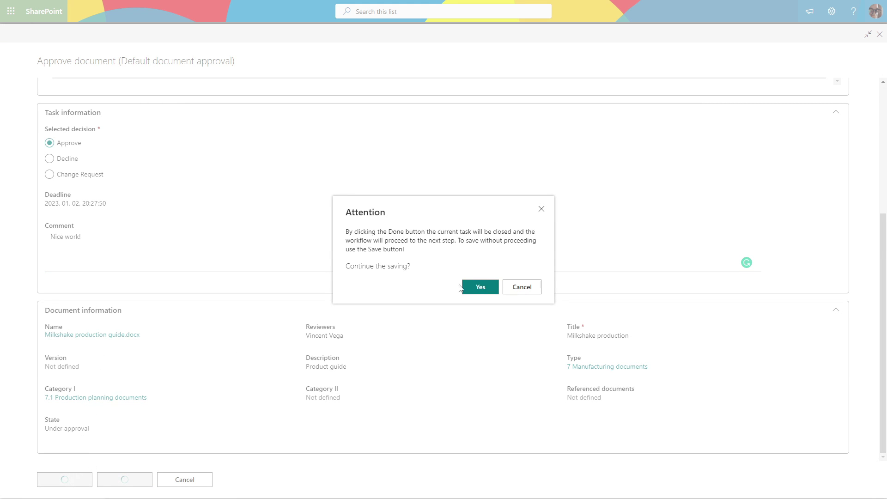
click(481, 287)
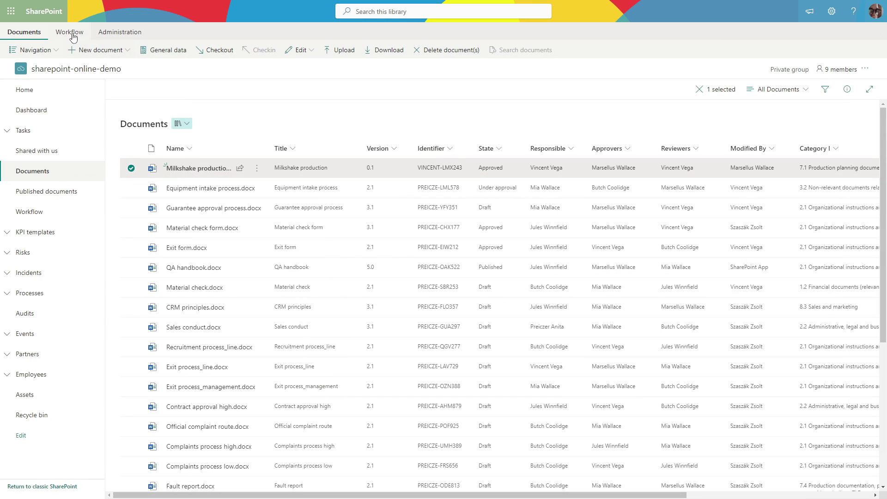
List the workflows available to start on the approved Milkshake production document.
click(30, 50)
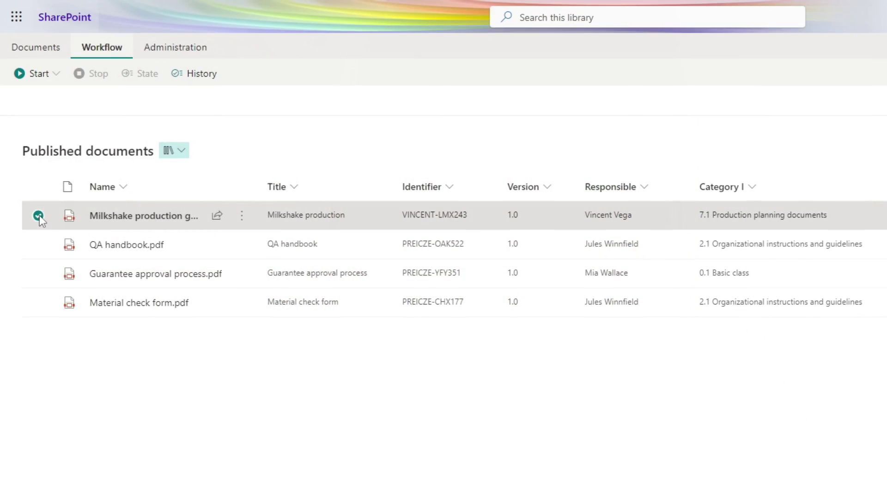
List the workflows that can be started on the published Milkshake production document.
click(53, 75)
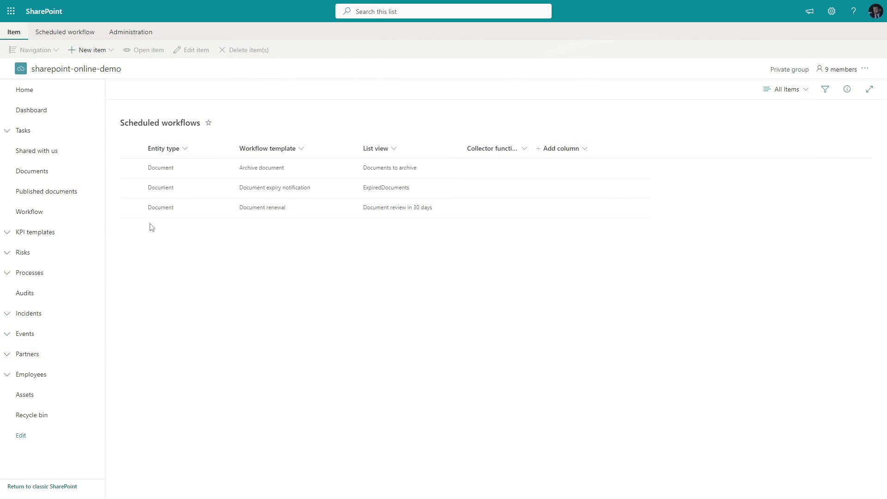
Display the Document renewal, Document expiry notification and Archive document workflow diagrams one after another.
click(131, 208)
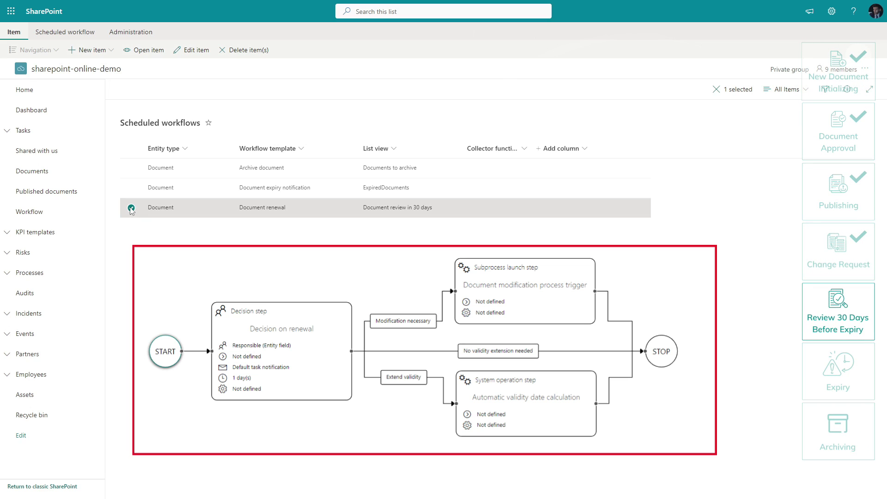
click(131, 208)
click(131, 189)
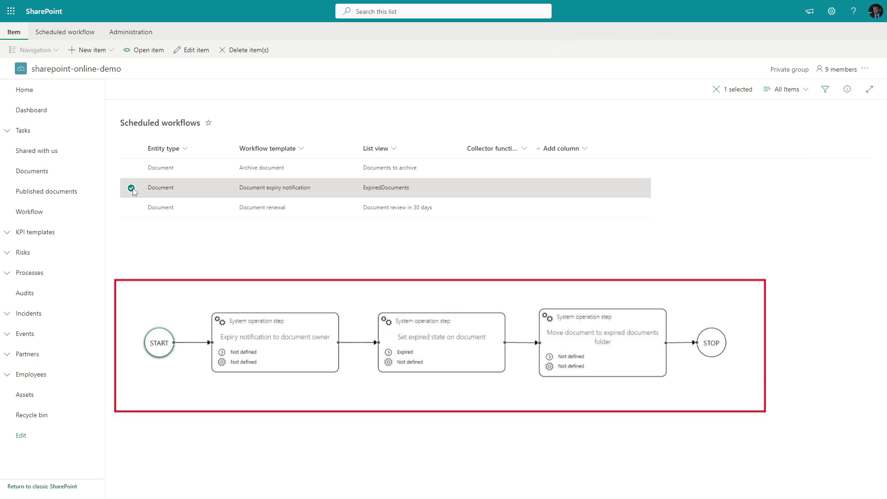
click(132, 189)
click(131, 169)
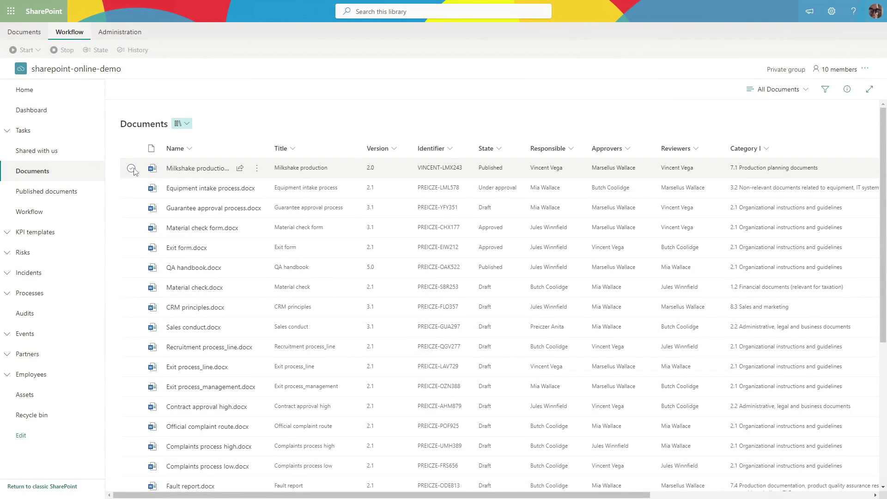
Open the full workflow history for the Milkshake production document.
click(132, 169)
click(135, 50)
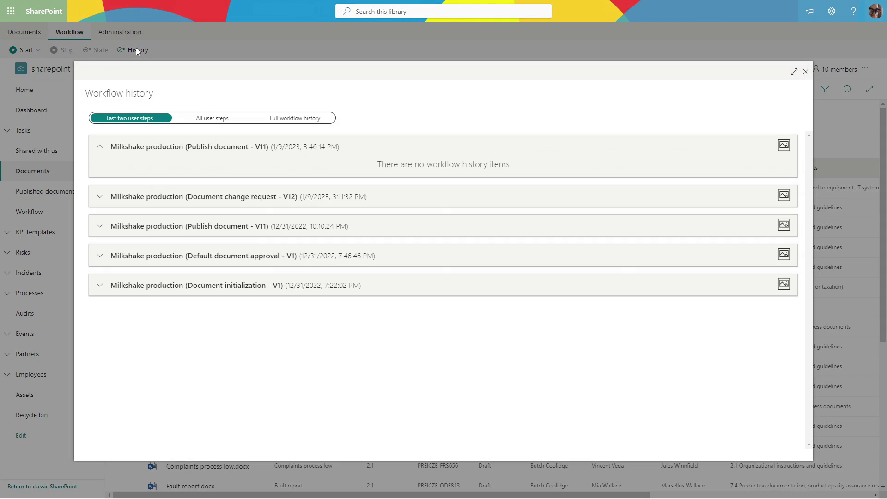
click(290, 120)
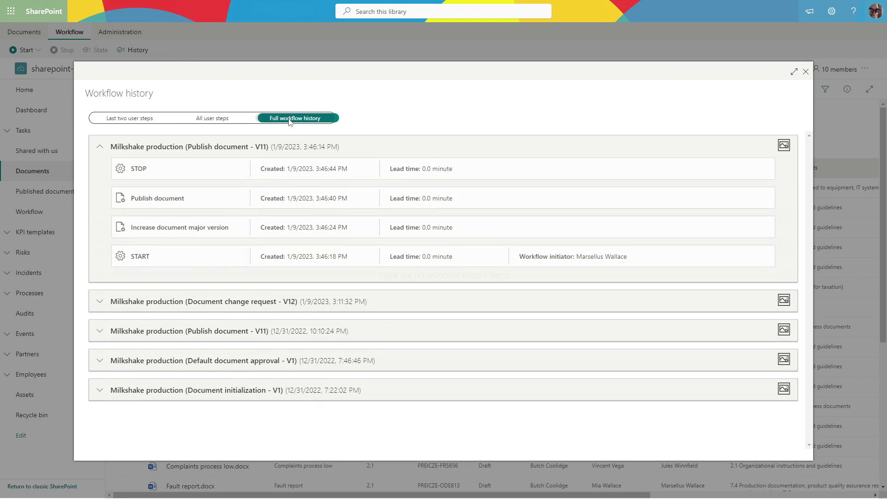
Expand the Document initialization, Default document approval, Publish document and Document change request runs.
click(100, 386)
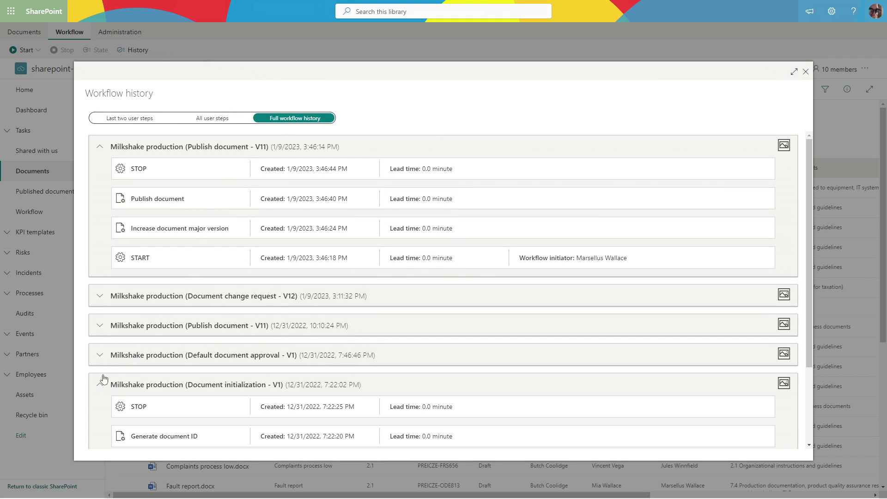
click(101, 356)
click(102, 323)
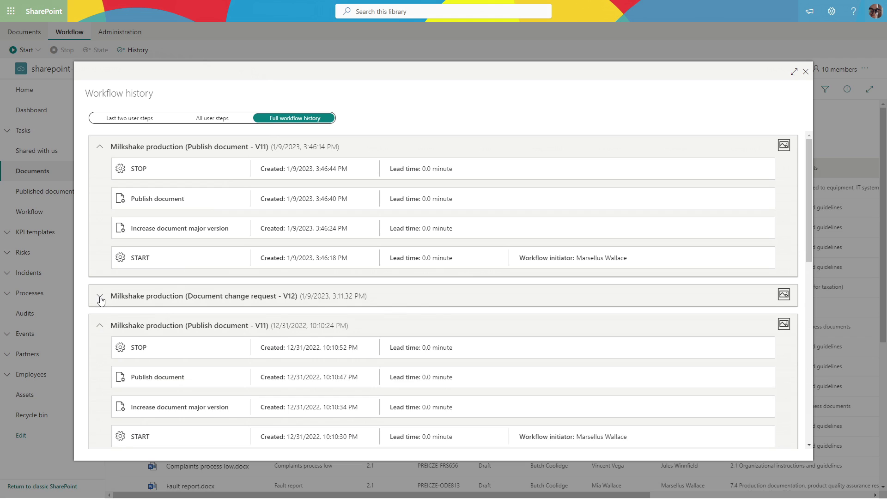
click(100, 298)
scroll(436, 155, down, 15)
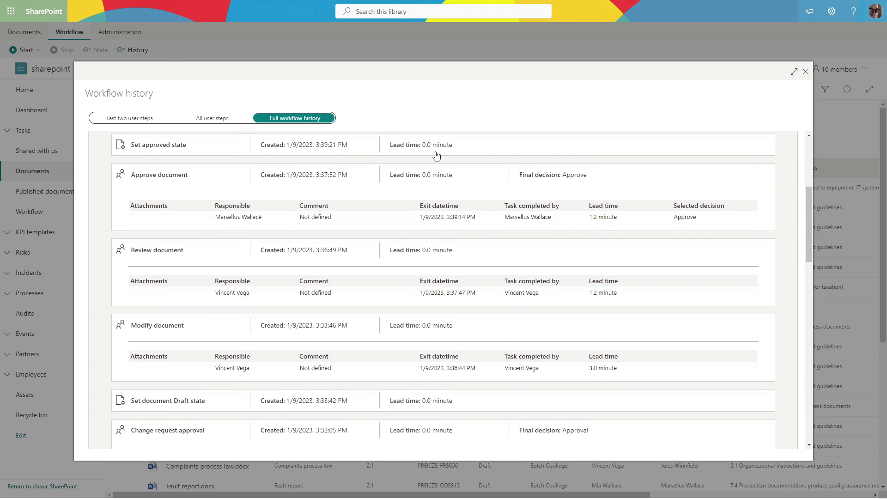
scroll(436, 152, down, 3)
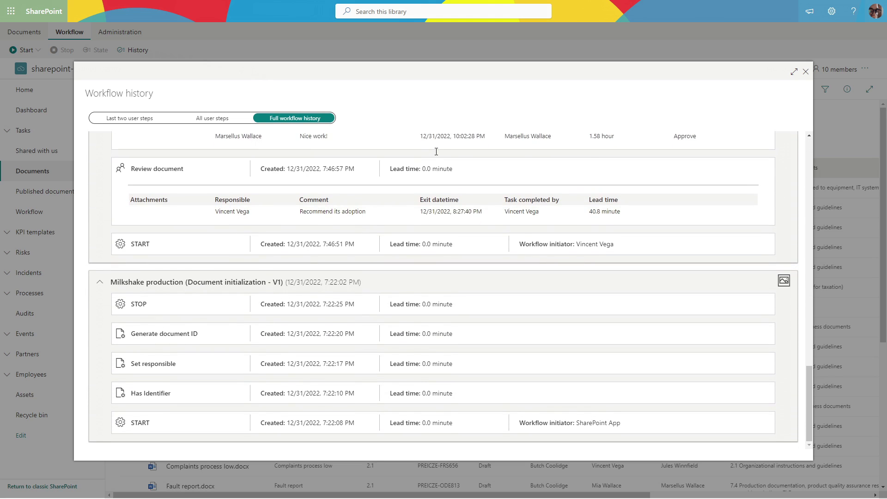